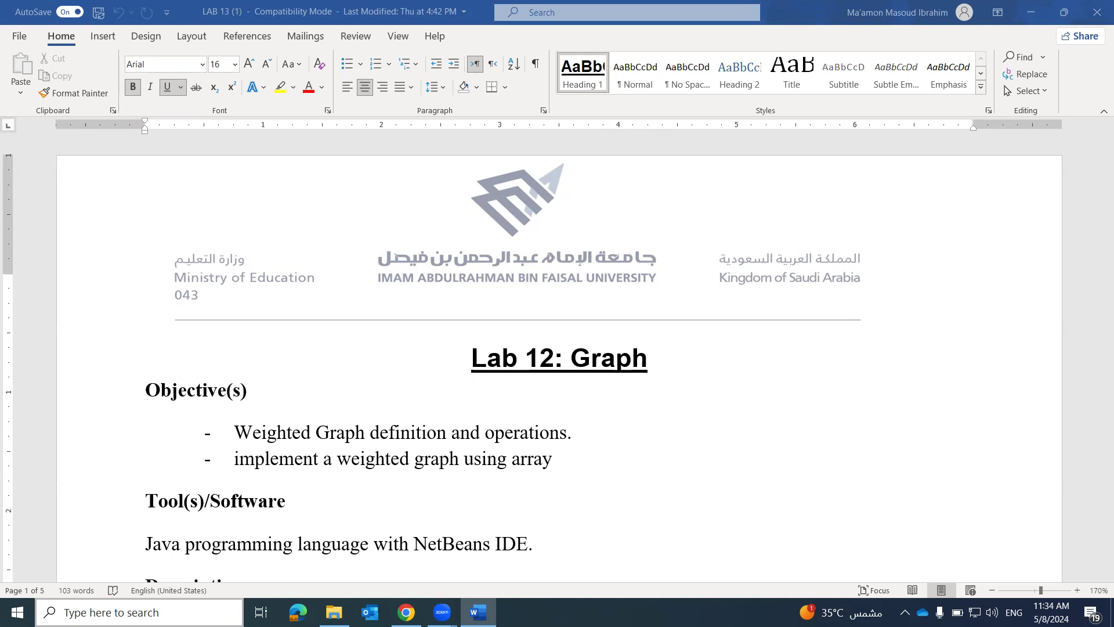
Step: Raise the speaker volume to 99 and return to the handout document
click(993, 613)
drag(1053, 583, 1068, 581)
click(460, 377)
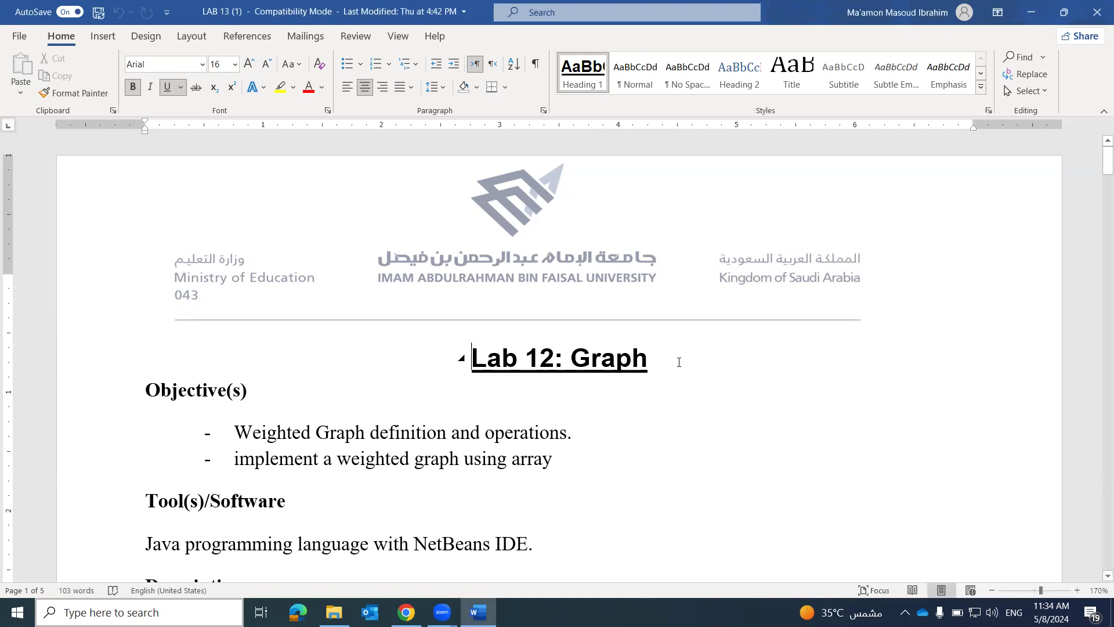
Step: Select the 'Lab 12: Graph' heading and scroll down to the objectives
drag(653, 360, 449, 363)
scroll(775, 387, down, 3)
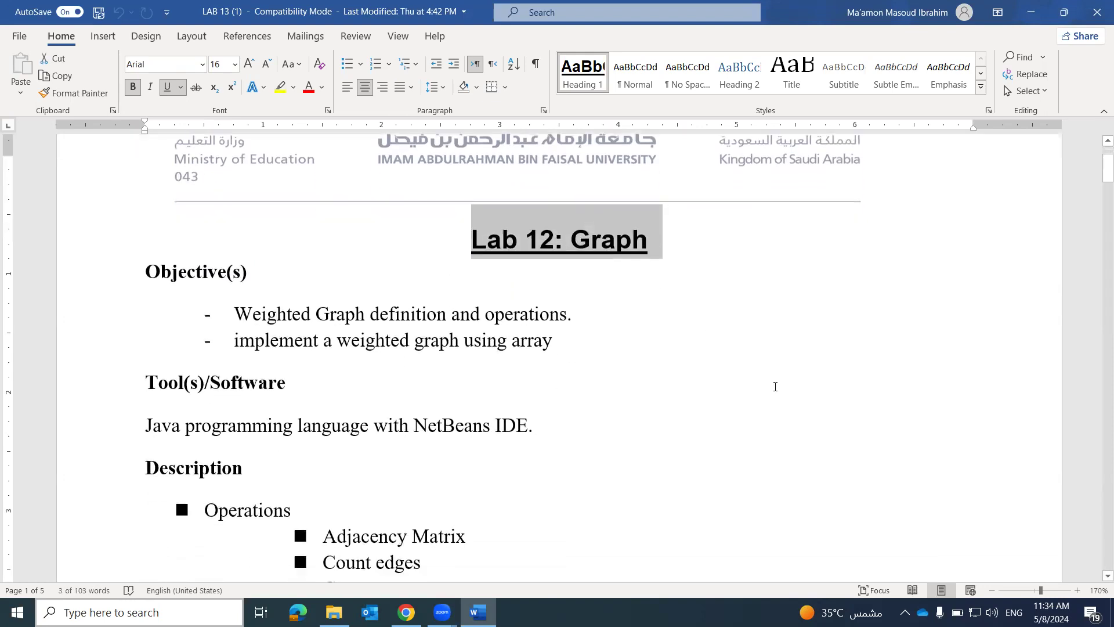
scroll(776, 387, down, 3)
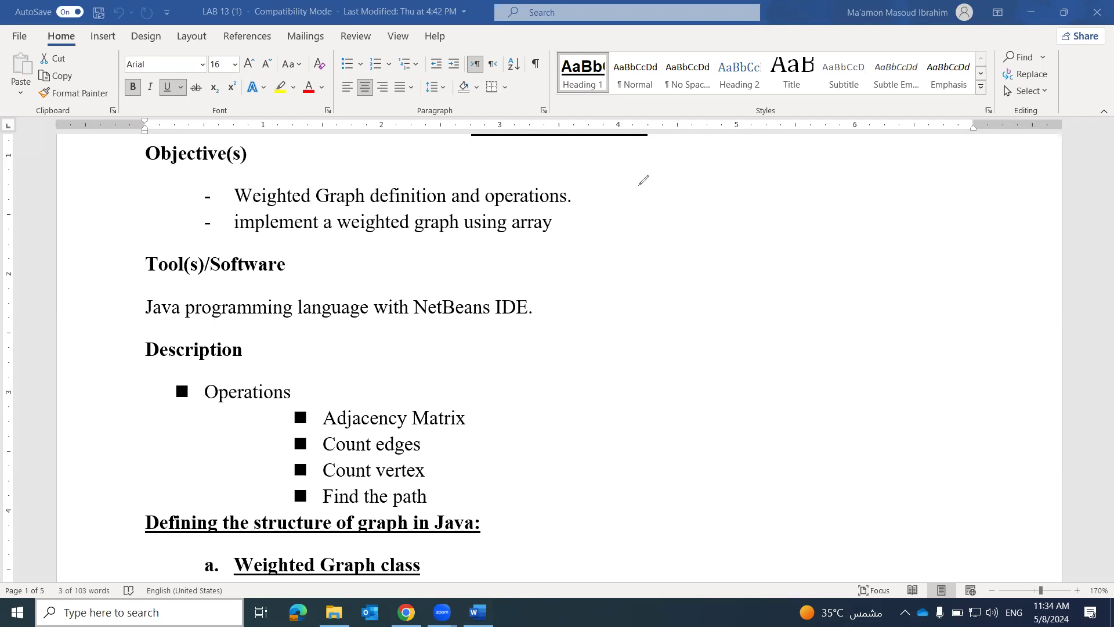
Step: Handwrite two ink note lines beside the objectives and draw a box around them
mouse_move(636, 198)
mouse_down()
mouse_move(736, 186)
mouse_move(768, 170)
mouse_up()
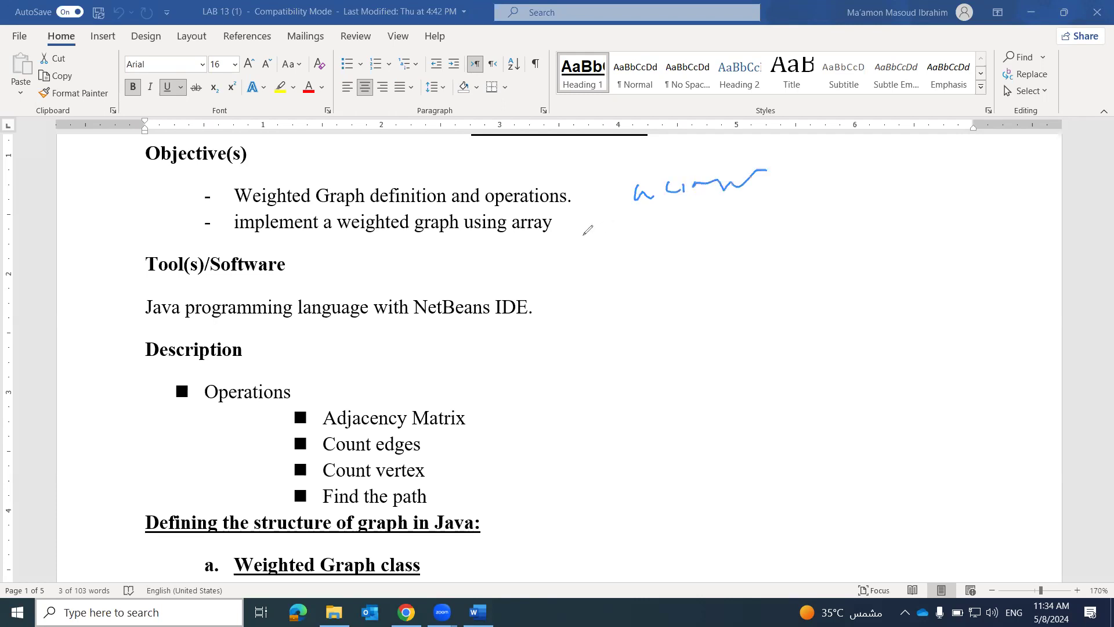
mouse_move(613, 231)
mouse_down()
mouse_move(660, 230)
mouse_move(628, 250)
mouse_up()
mouse_move(662, 251)
mouse_down()
mouse_move(706, 231)
mouse_move(701, 239)
mouse_move(728, 223)
mouse_move(759, 238)
mouse_up()
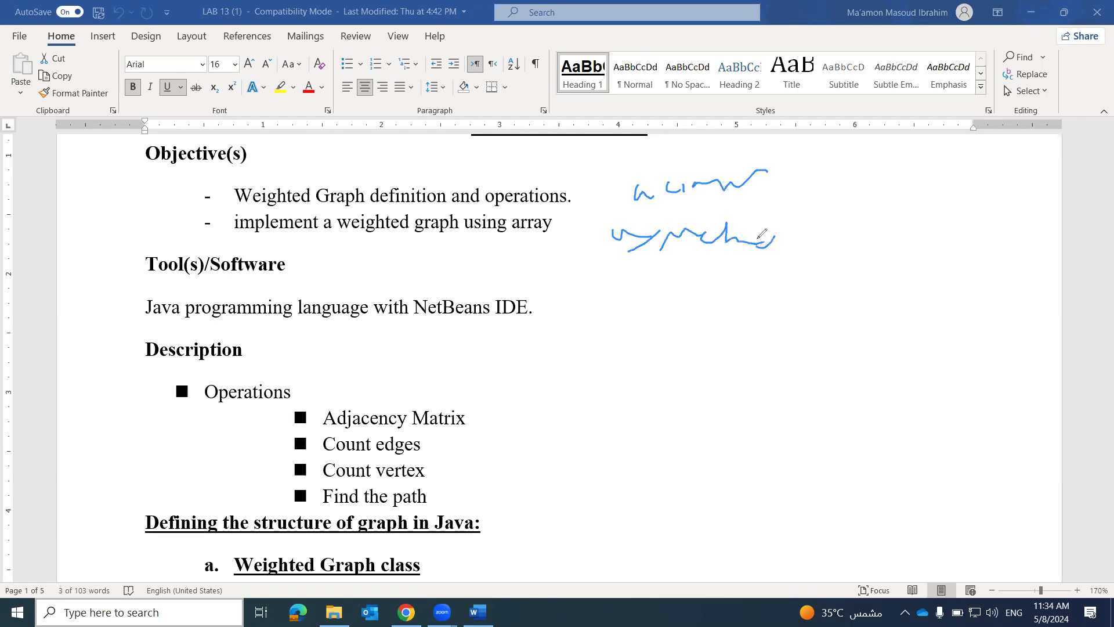
mouse_move(595, 273)
mouse_down()
mouse_move(840, 270)
mouse_move(829, 149)
mouse_move(581, 129)
mouse_move(575, 249)
mouse_move(598, 275)
mouse_move(579, 316)
mouse_move(757, 332)
mouse_up()
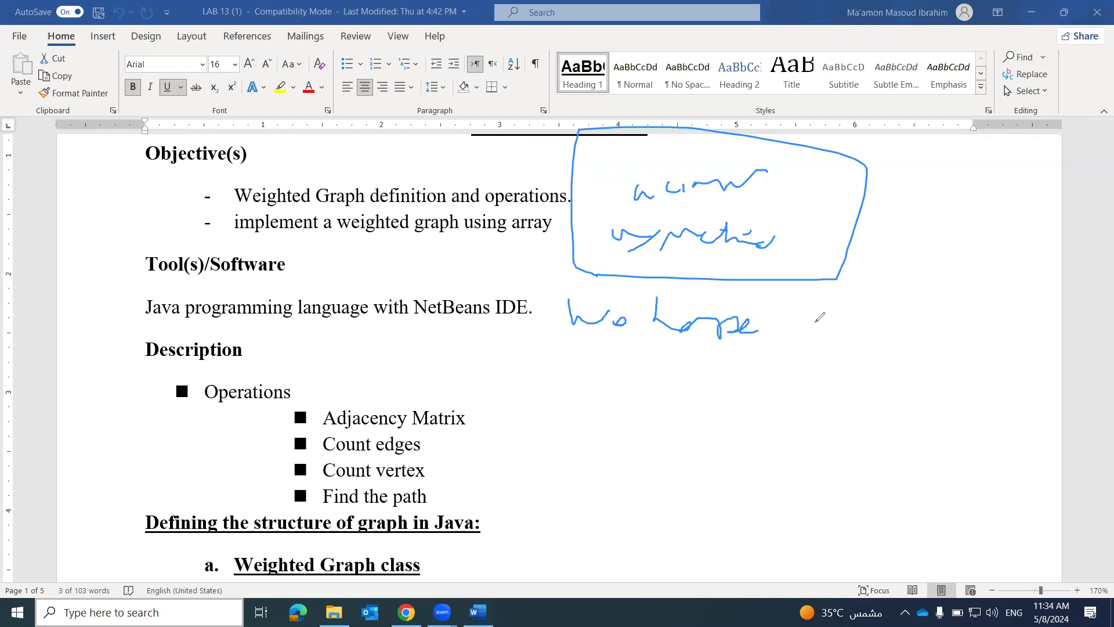
Step: Handwrite the 'IDE' note below the box and draw an ink loop around Adjacency Matrix
drag(757, 316, 801, 315)
drag(767, 317, 769, 347)
drag(748, 351, 789, 349)
drag(818, 301, 813, 345)
mouse_move(806, 347)
mouse_down()
mouse_move(836, 325)
mouse_move(824, 302)
mouse_move(860, 352)
mouse_move(855, 335)
mouse_move(915, 344)
mouse_move(900, 341)
mouse_up()
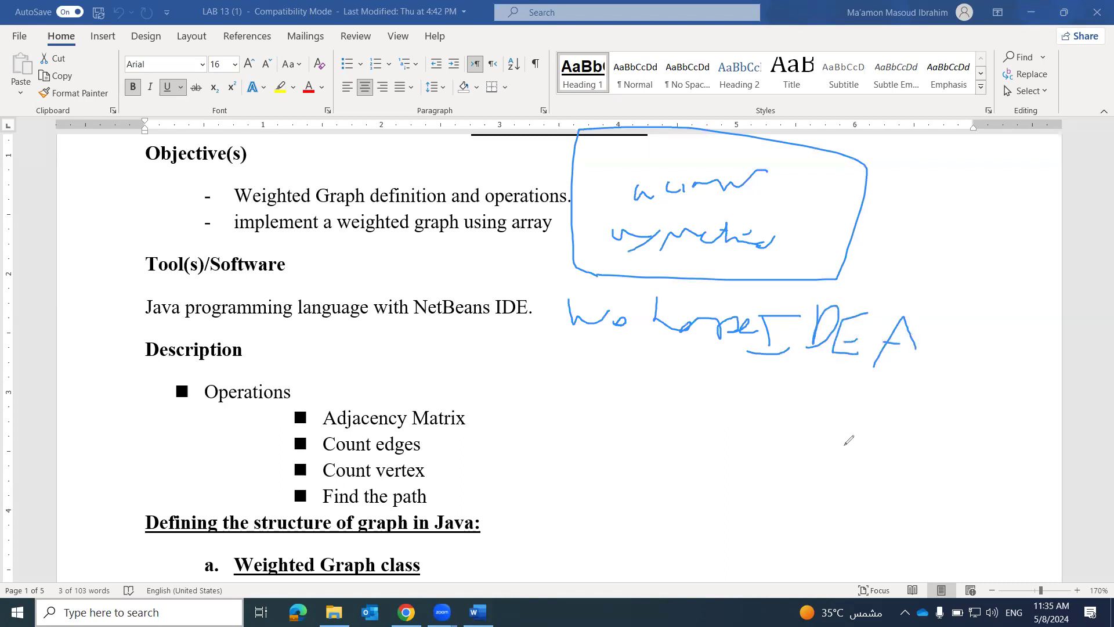
mouse_move(316, 401)
mouse_down()
mouse_move(515, 391)
mouse_move(451, 427)
mouse_up()
mouse_move(372, 425)
mouse_down()
mouse_move(325, 405)
mouse_move(326, 430)
mouse_move(345, 433)
mouse_move(458, 423)
mouse_move(452, 449)
mouse_move(361, 438)
mouse_move(330, 458)
mouse_move(448, 462)
mouse_move(422, 482)
mouse_move(288, 472)
mouse_move(323, 500)
mouse_move(441, 483)
mouse_move(383, 514)
mouse_move(322, 487)
mouse_up()
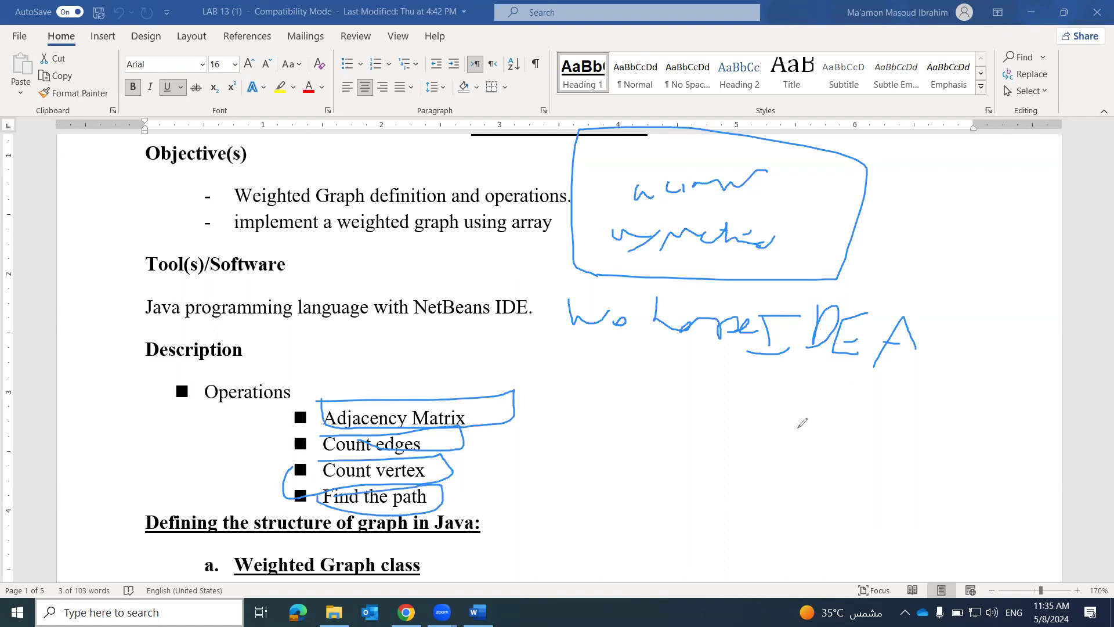
Step: Sketch the matrix's narrow side column and outer box, and add ink marks near the IDE note
mouse_move(583, 388)
mouse_down()
mouse_move(608, 387)
mouse_move(621, 485)
mouse_move(609, 500)
mouse_move(576, 376)
mouse_move(585, 388)
mouse_up()
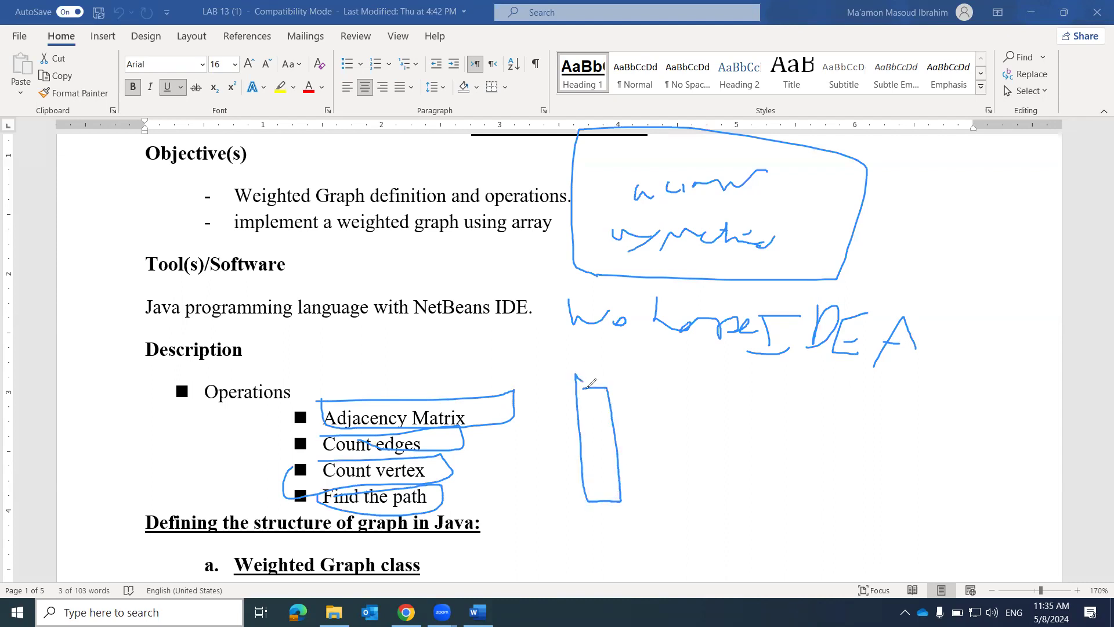
mouse_move(657, 390)
mouse_down()
mouse_move(916, 384)
mouse_move(926, 494)
mouse_move(916, 531)
mouse_move(703, 527)
mouse_move(642, 383)
mouse_move(656, 390)
mouse_up()
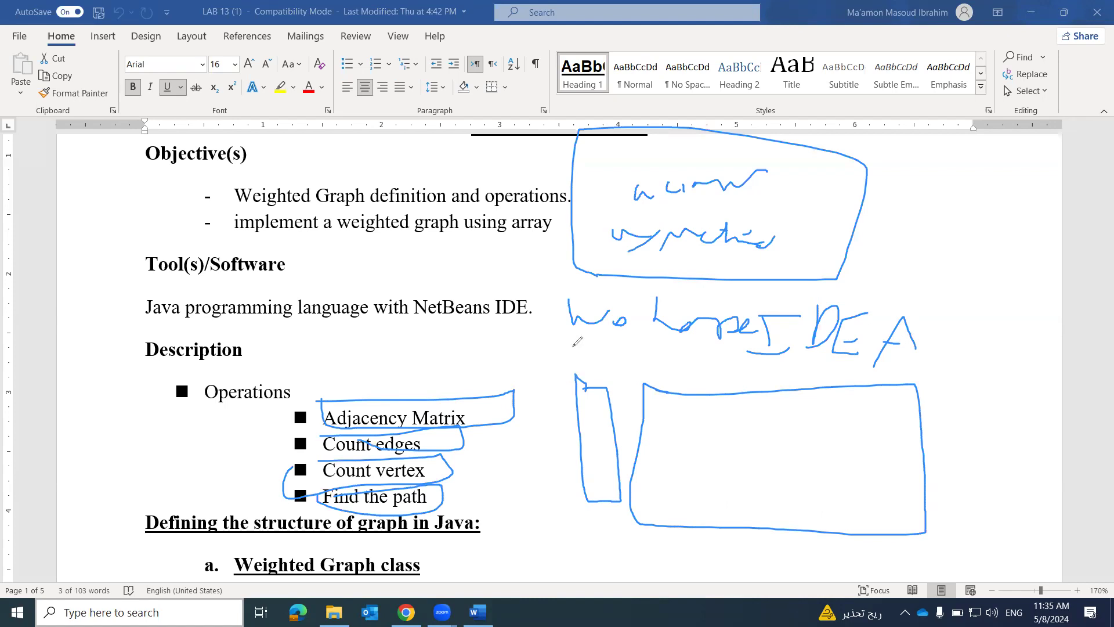
mouse_move(493, 333)
mouse_down()
mouse_move(531, 335)
mouse_move(541, 350)
mouse_move(562, 319)
mouse_move(572, 345)
mouse_move(595, 348)
mouse_move(567, 320)
mouse_up()
mouse_move(646, 348)
mouse_down()
mouse_move(661, 344)
mouse_move(697, 365)
mouse_up()
mouse_move(486, 361)
mouse_down()
mouse_move(464, 379)
mouse_move(455, 366)
mouse_move(516, 374)
mouse_up()
Step: Divide the matrix box with three row and three column lines, and label its first cell
drag(641, 408, 900, 411)
drag(650, 432, 945, 430)
drag(643, 458, 902, 457)
drag(709, 393, 693, 509)
drag(765, 392, 772, 536)
drag(831, 395, 825, 545)
drag(670, 400, 685, 409)
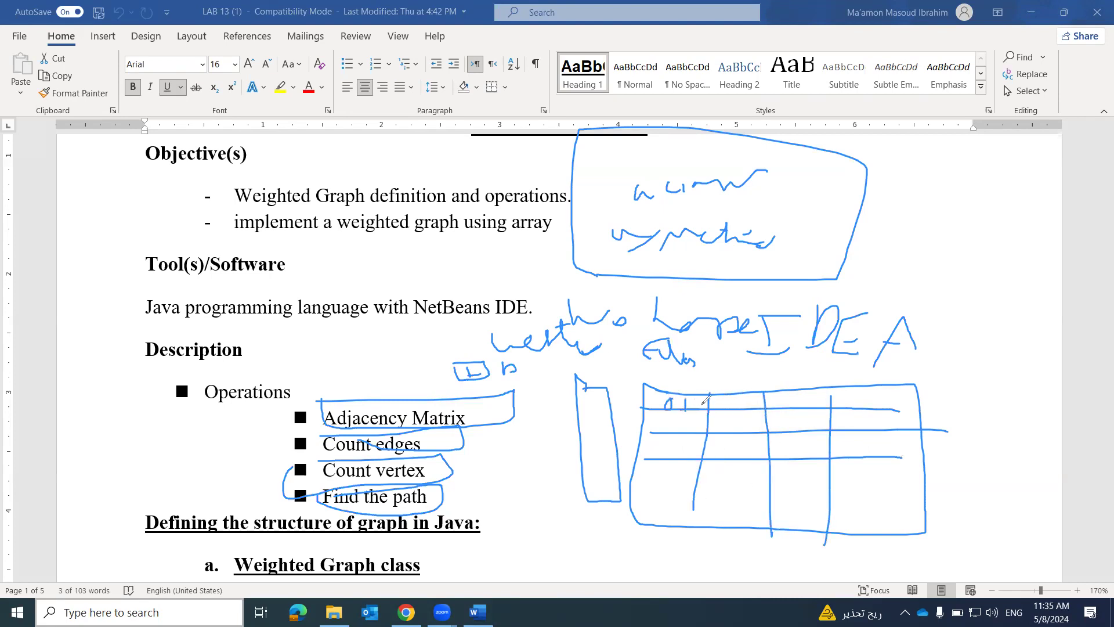
drag(645, 409, 662, 396)
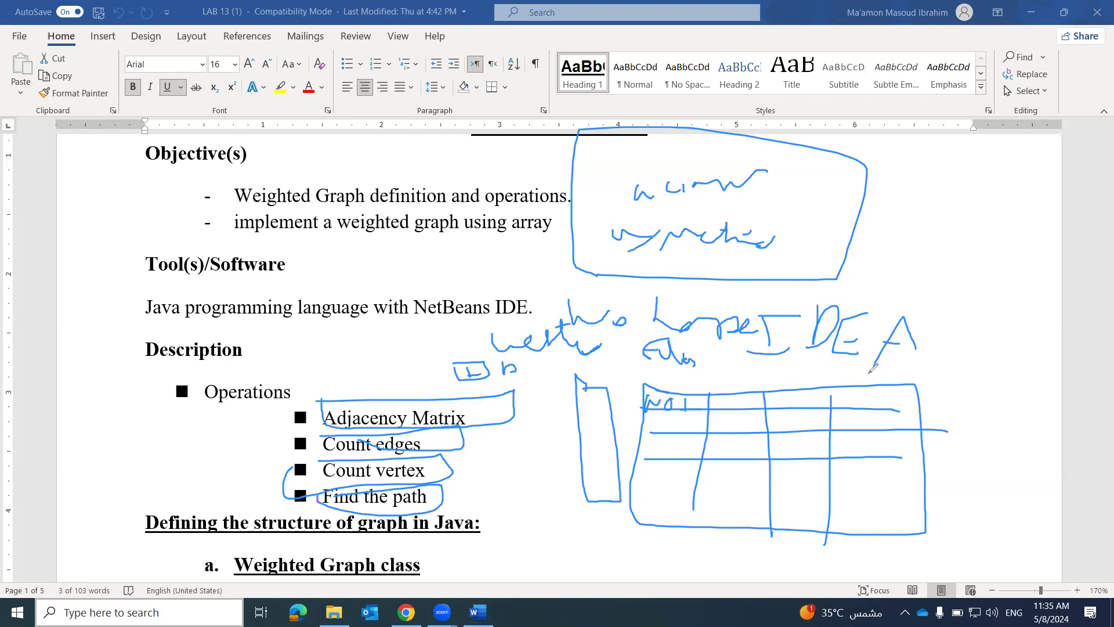
Step: Handwrite notes right of the boxed notes and mark rows in the side column
mouse_move(932, 199)
mouse_down()
mouse_move(946, 220)
mouse_move(963, 195)
mouse_move(951, 202)
mouse_move(977, 199)
mouse_move(986, 224)
mouse_move(964, 220)
mouse_move(1026, 224)
mouse_move(1047, 245)
mouse_up()
mouse_move(939, 245)
mouse_down()
mouse_move(910, 263)
mouse_move(953, 279)
mouse_up()
mouse_move(966, 251)
mouse_down()
mouse_move(969, 271)
mouse_move(988, 265)
mouse_up()
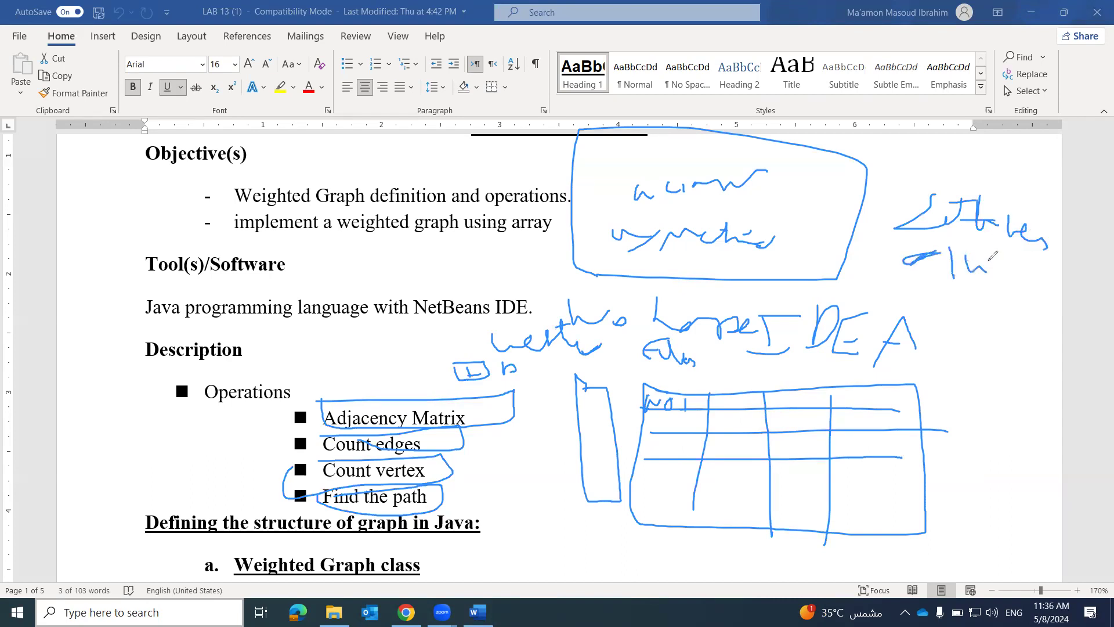
mouse_move(922, 289)
mouse_down()
mouse_move(910, 306)
mouse_move(968, 303)
mouse_move(1006, 317)
mouse_up()
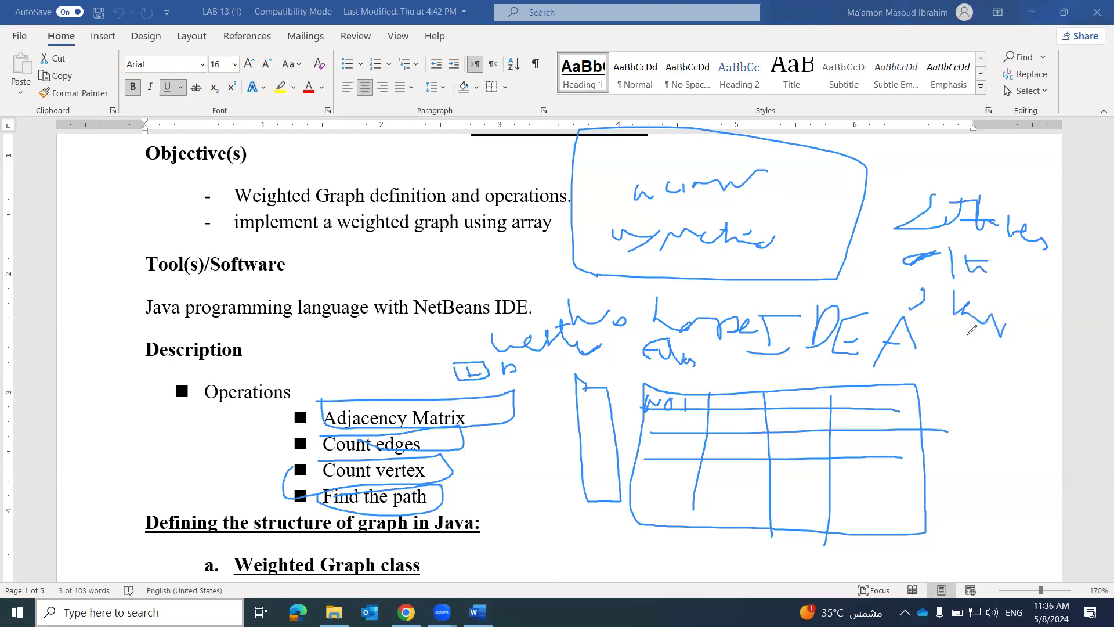
mouse_move(579, 410)
mouse_down()
mouse_move(604, 411)
mouse_move(609, 432)
mouse_move(592, 448)
mouse_move(609, 449)
mouse_up()
Step: Switch to the eraser and scroll past the method code to the city graph and f. Output section
key(e)
scroll(500, 297, down, 5)
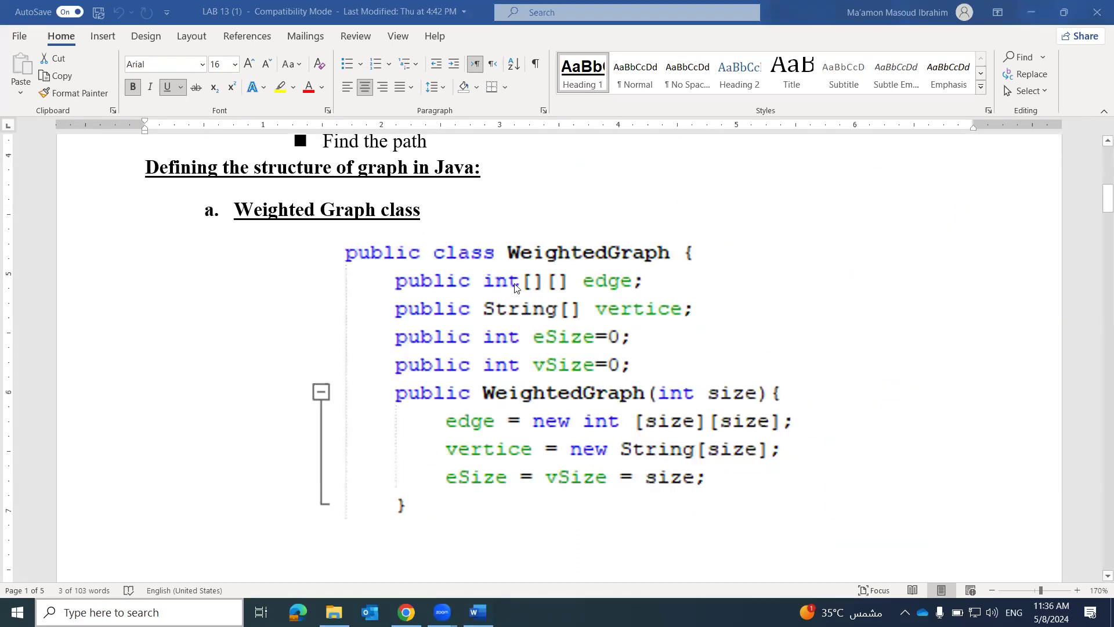
scroll(500, 278, down, 2)
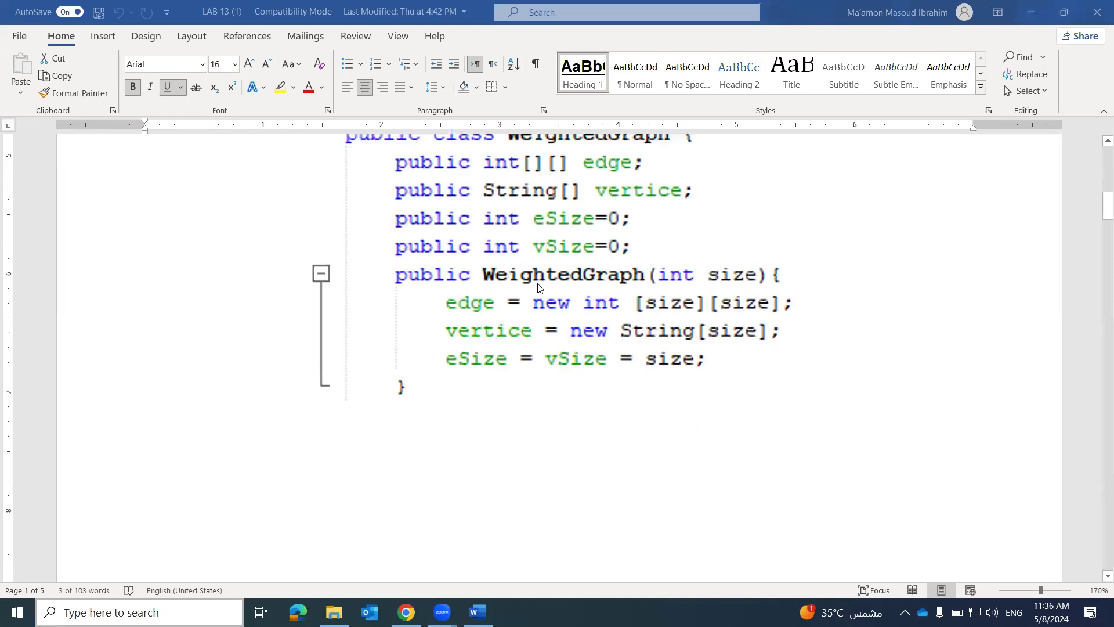
scroll(543, 288, up, 2)
scroll(560, 285, down, 3)
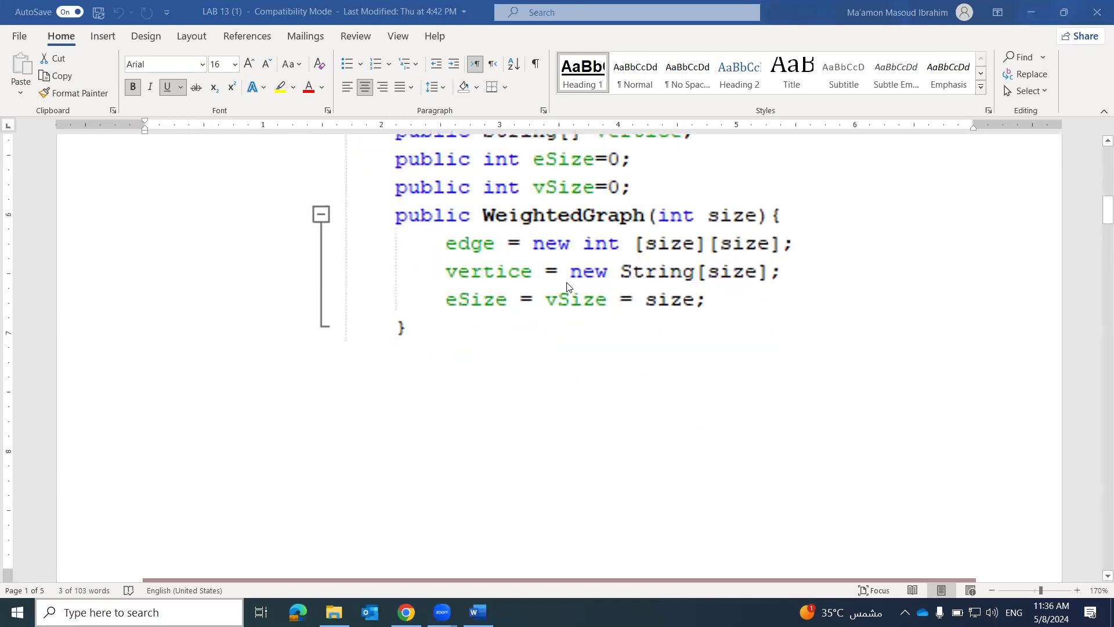
scroll(568, 286, down, 10)
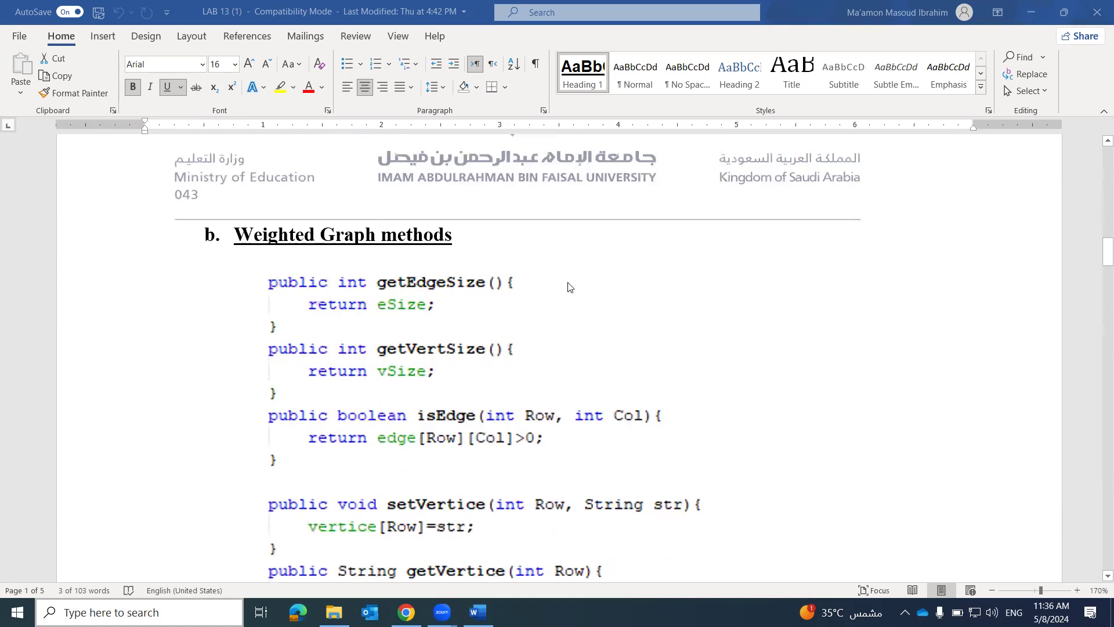
scroll(568, 286, down, 11)
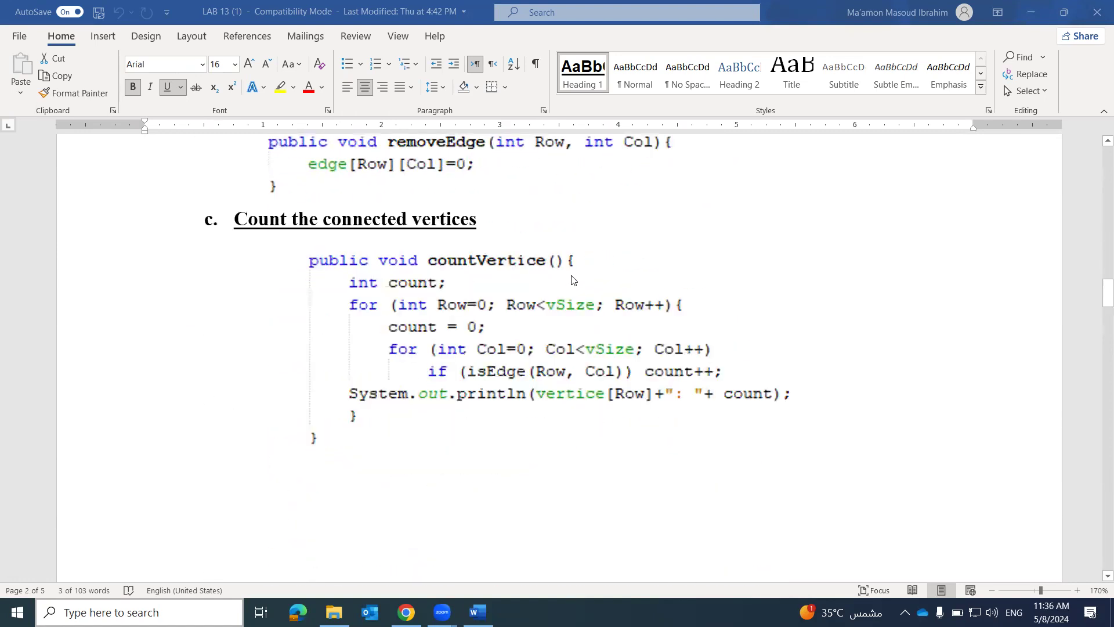
scroll(575, 277, down, 14)
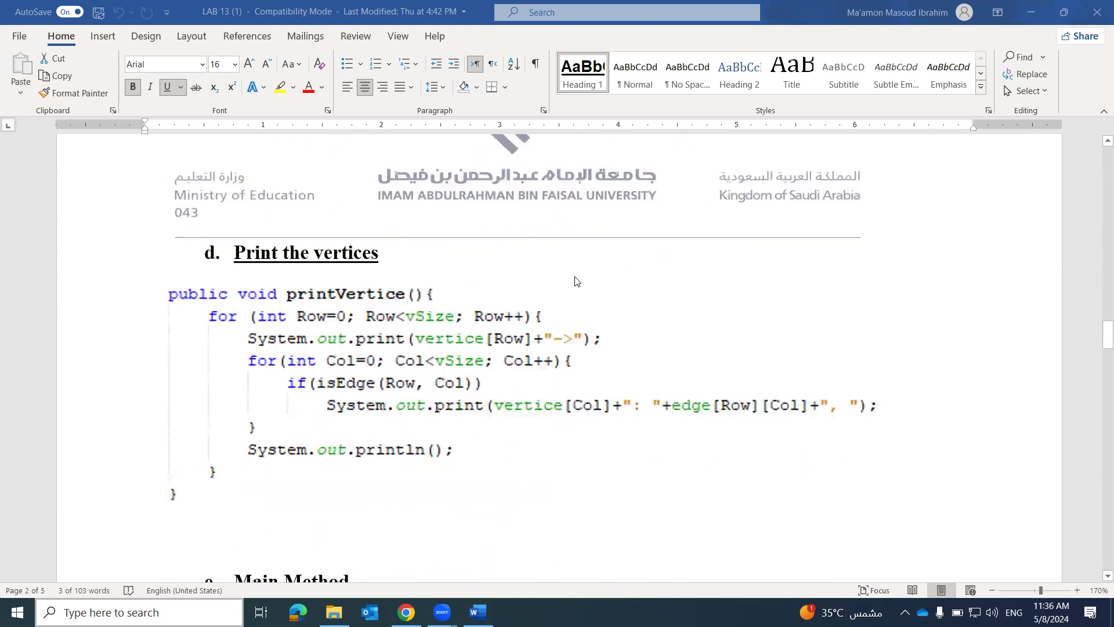
scroll(575, 281, down, 10)
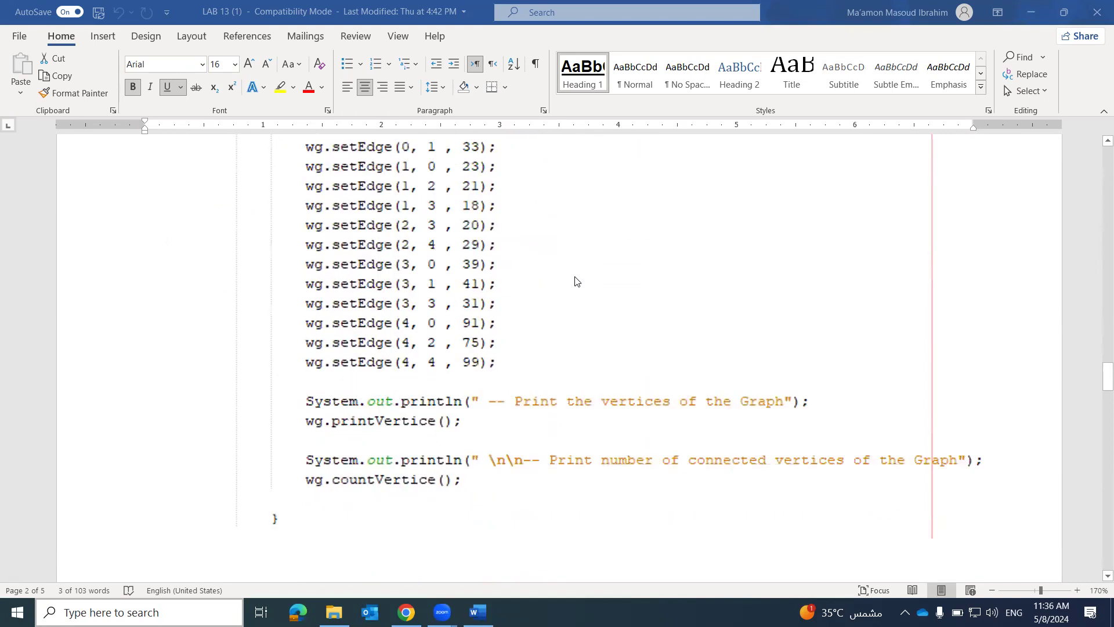
scroll(576, 281, up, 7)
scroll(576, 281, down, 4)
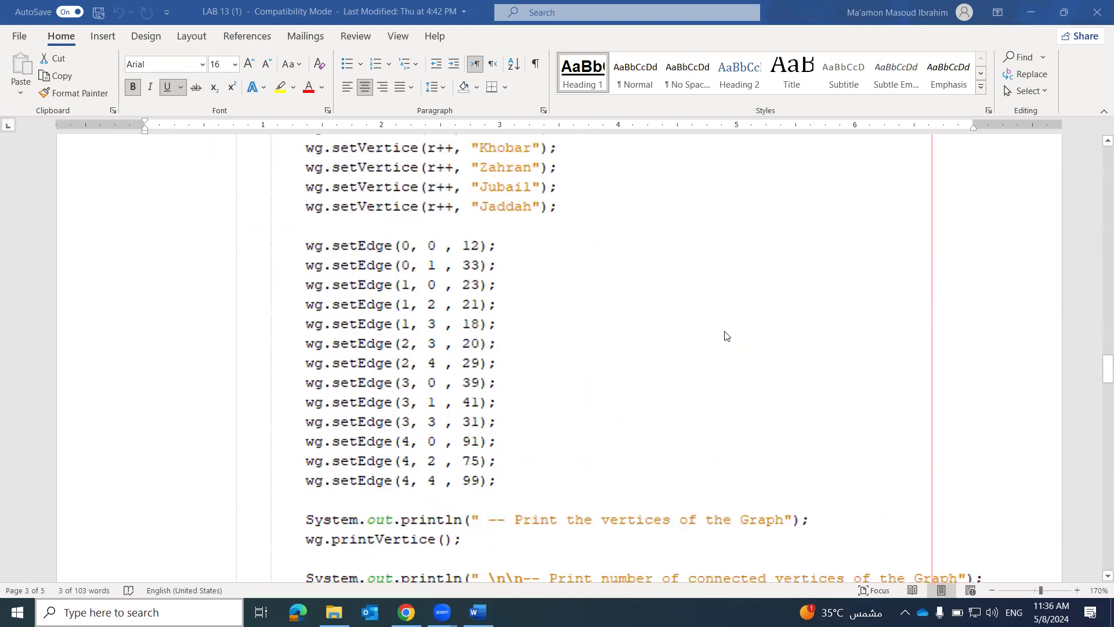
scroll(586, 303, down, 2)
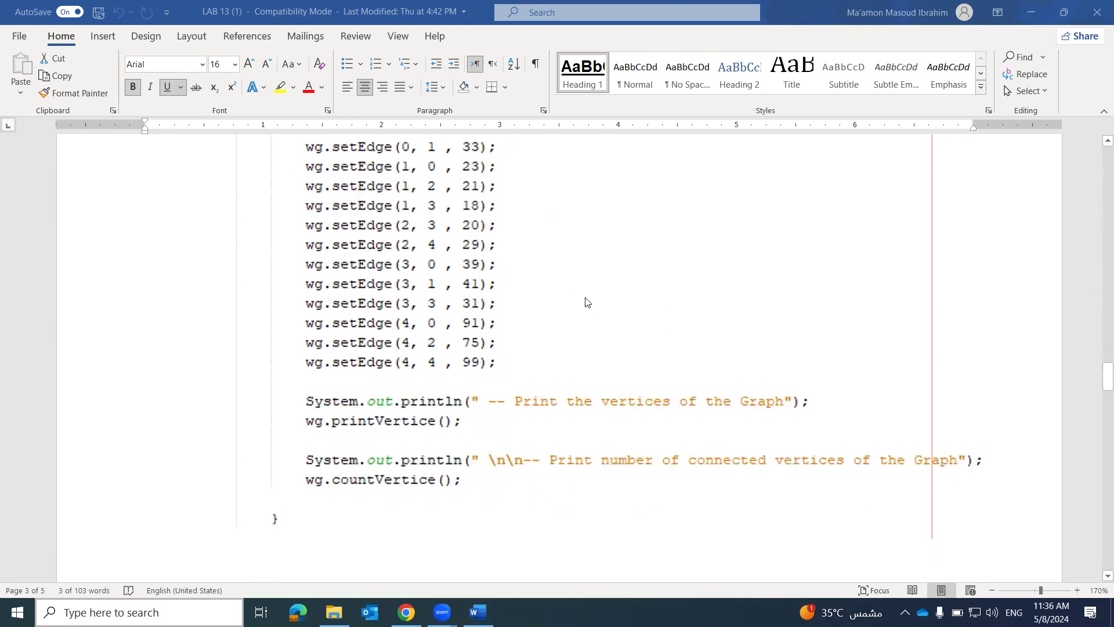
scroll(592, 295, down, 12)
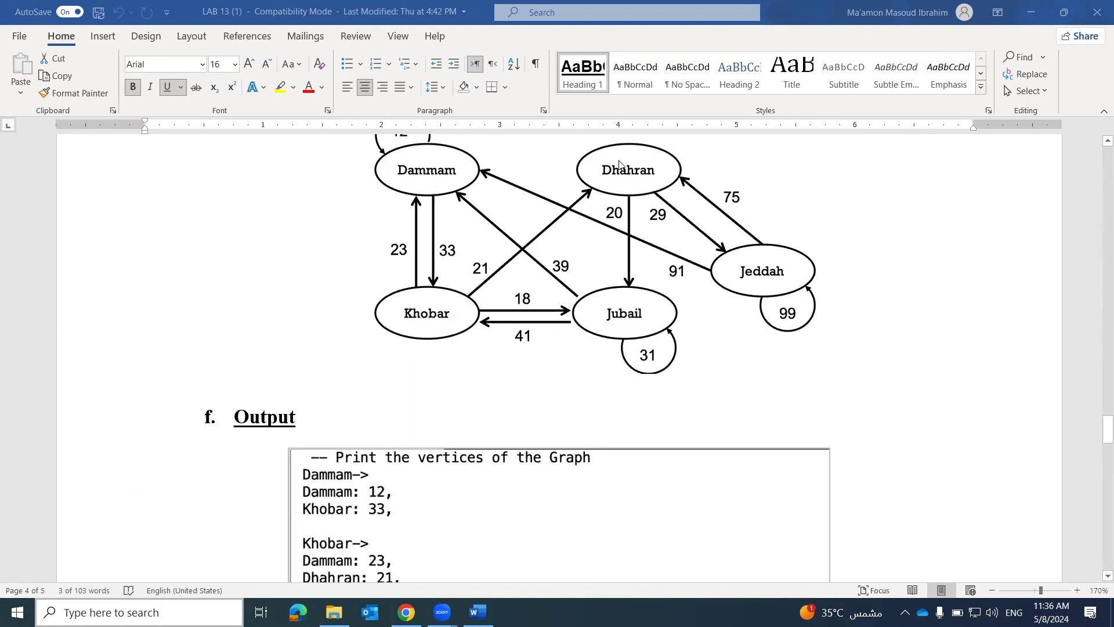
Step: Scroll through the output listing, briefly back to the code, then down to page 5's A–E graph
scroll(639, 241, down, 3)
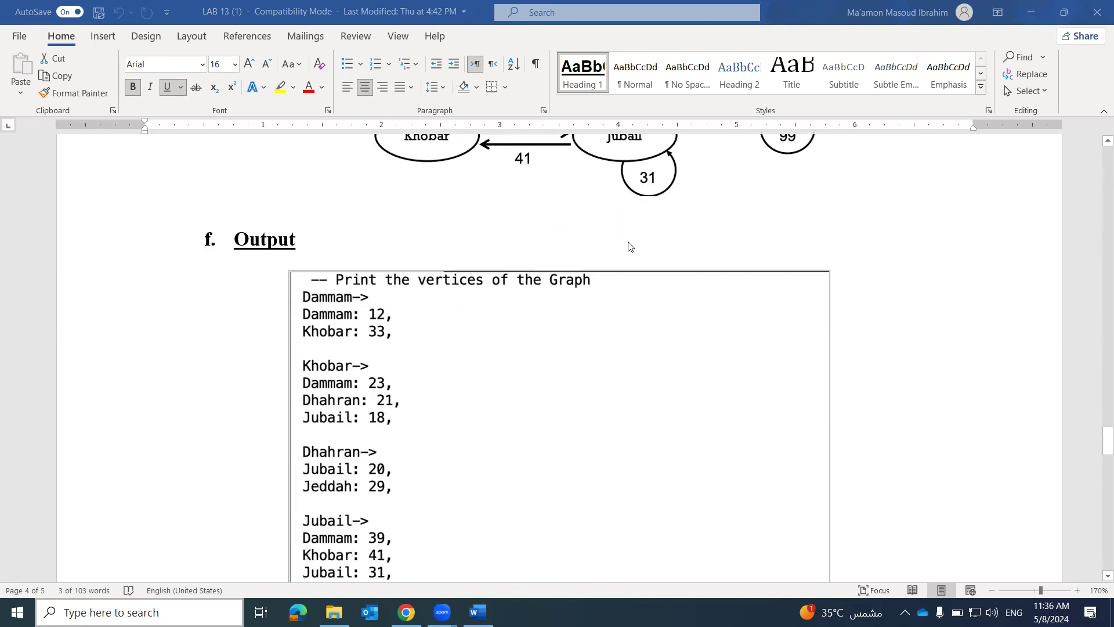
scroll(440, 383, down, 3)
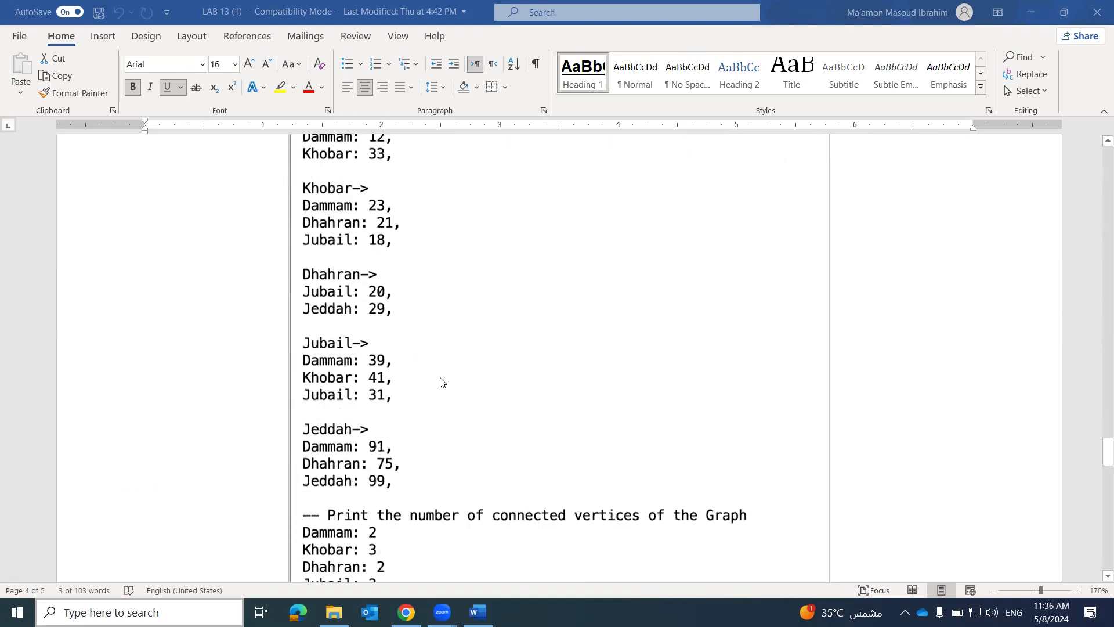
scroll(446, 376, up, 6)
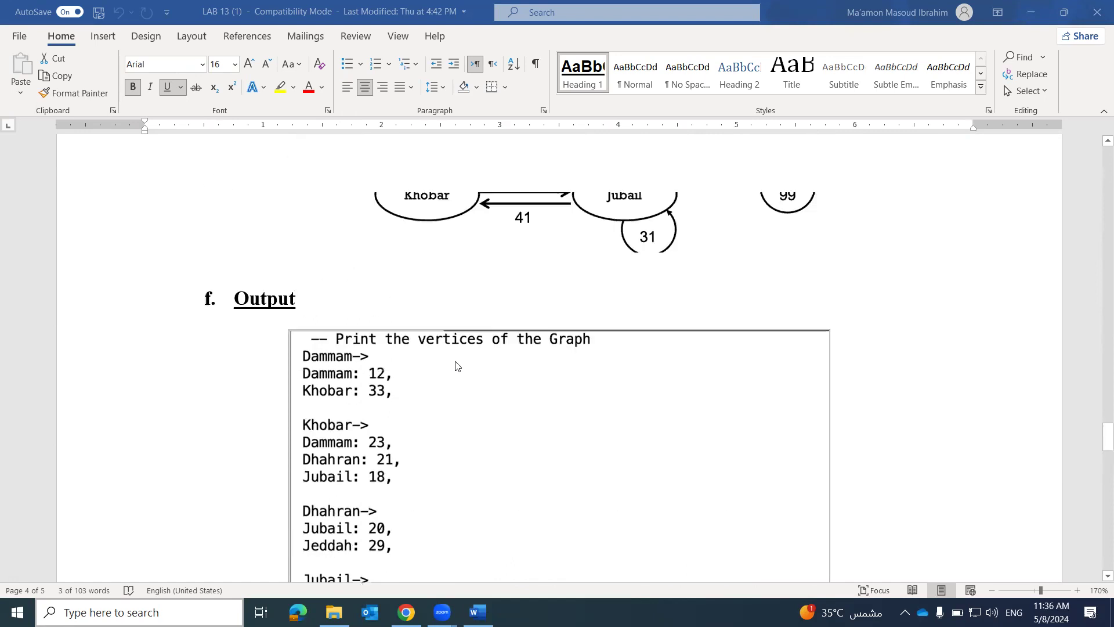
scroll(580, 354, up, 15)
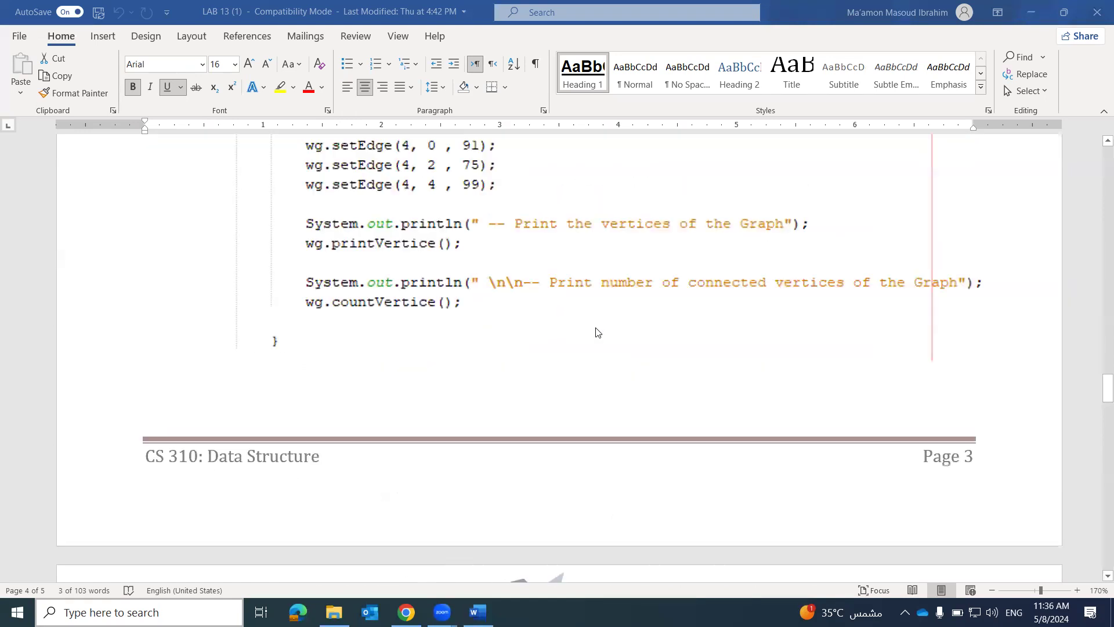
scroll(595, 336, down, 15)
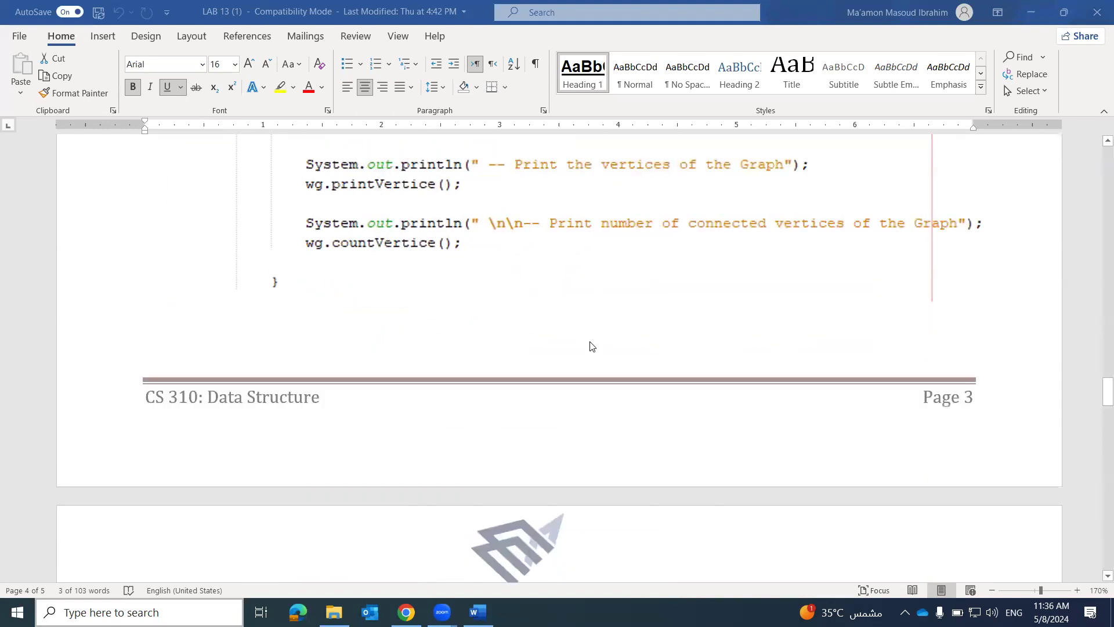
scroll(588, 347, down, 15)
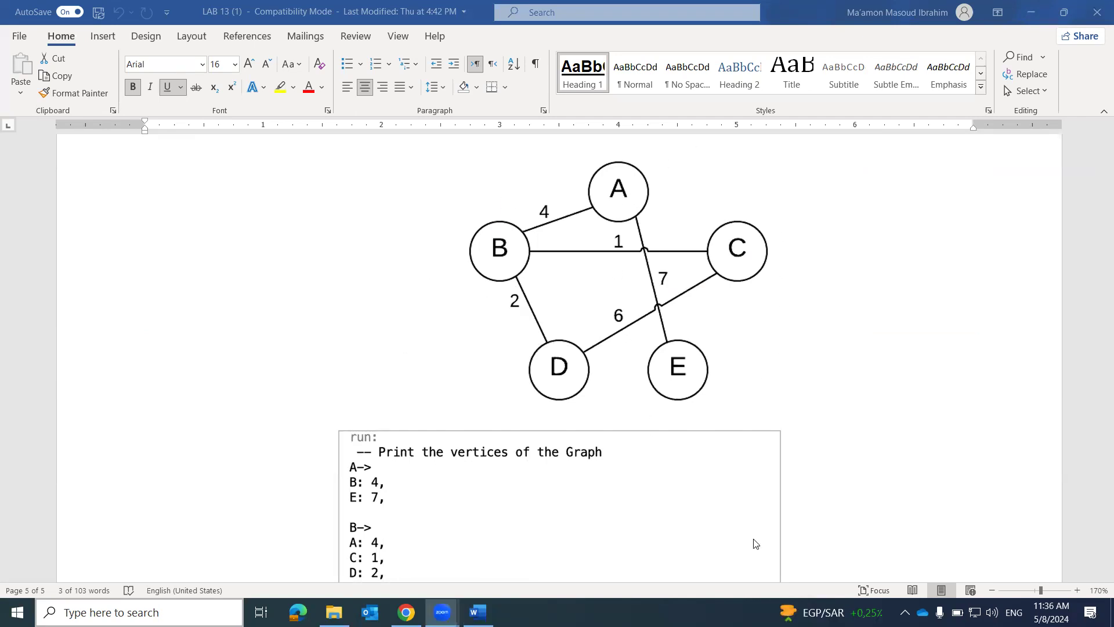
Step: Draw a tall ink loop with a label, and a large box with three row lines beside the graph
mouse_move(110, 177)
mouse_down()
mouse_move(175, 250)
mouse_move(175, 381)
mouse_move(87, 275)
mouse_move(106, 188)
mouse_up()
mouse_move(92, 149)
mouse_down()
mouse_move(125, 163)
mouse_move(137, 150)
mouse_move(446, 176)
mouse_move(505, 409)
mouse_move(243, 181)
mouse_up()
mouse_move(250, 135)
mouse_down()
mouse_move(262, 131)
mouse_move(265, 147)
mouse_move(316, 125)
mouse_move(307, 139)
mouse_move(370, 138)
mouse_up()
drag(470, 215, 235, 212)
drag(232, 253, 459, 275)
drag(241, 312, 381, 300)
drag(357, 138, 413, 150)
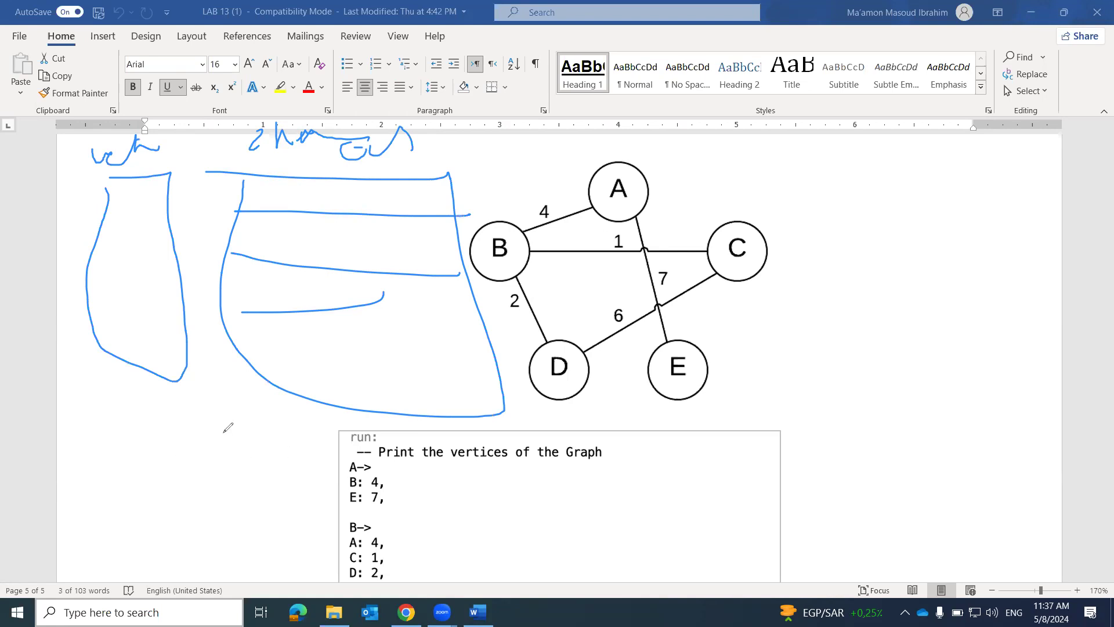
Step: Handwrite three lines of notes below the left ink box
drag(123, 405, 173, 412)
mouse_move(103, 448)
mouse_down()
mouse_move(130, 466)
mouse_move(208, 462)
mouse_up()
drag(119, 495, 228, 513)
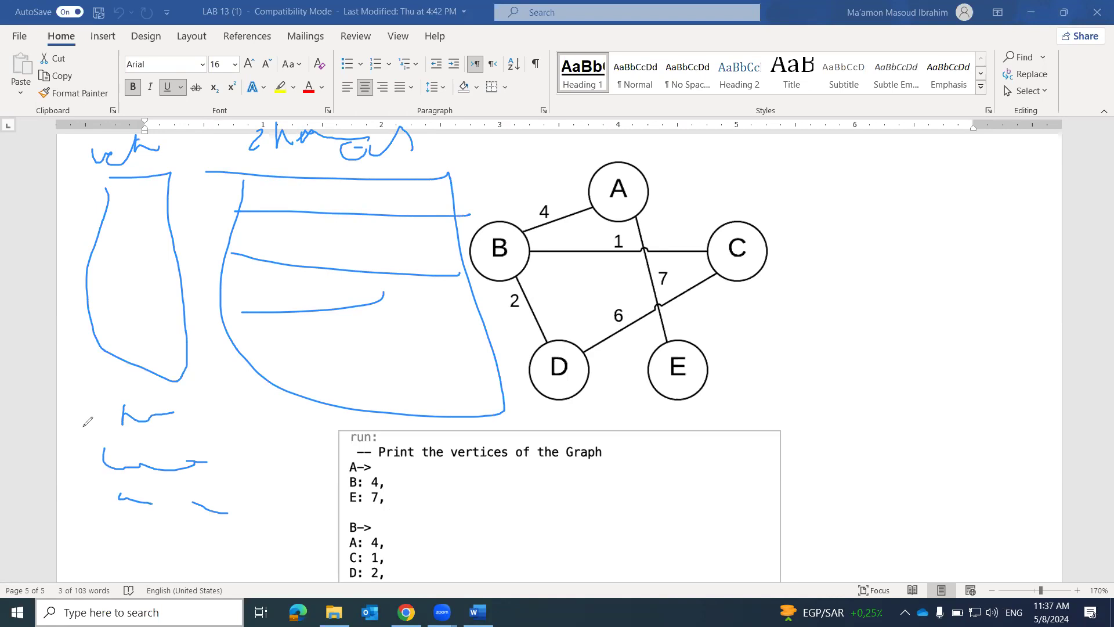
Step: Scroll down toward Deliverables and back up to the Tasks/Assignments heading above the graph
scroll(694, 423, down, 8)
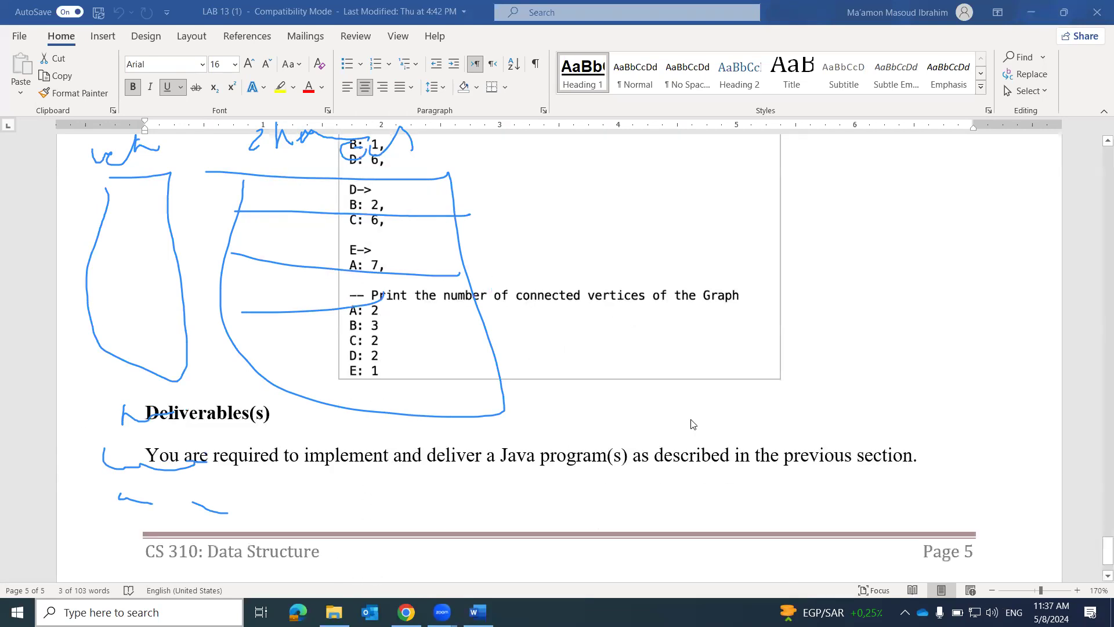
scroll(697, 424, up, 9)
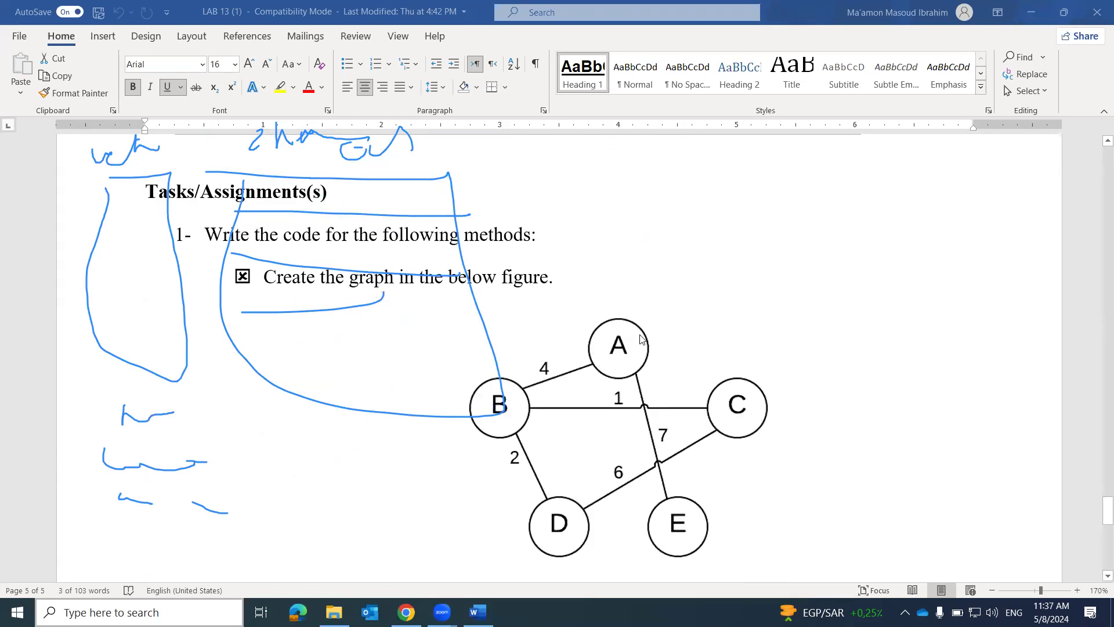